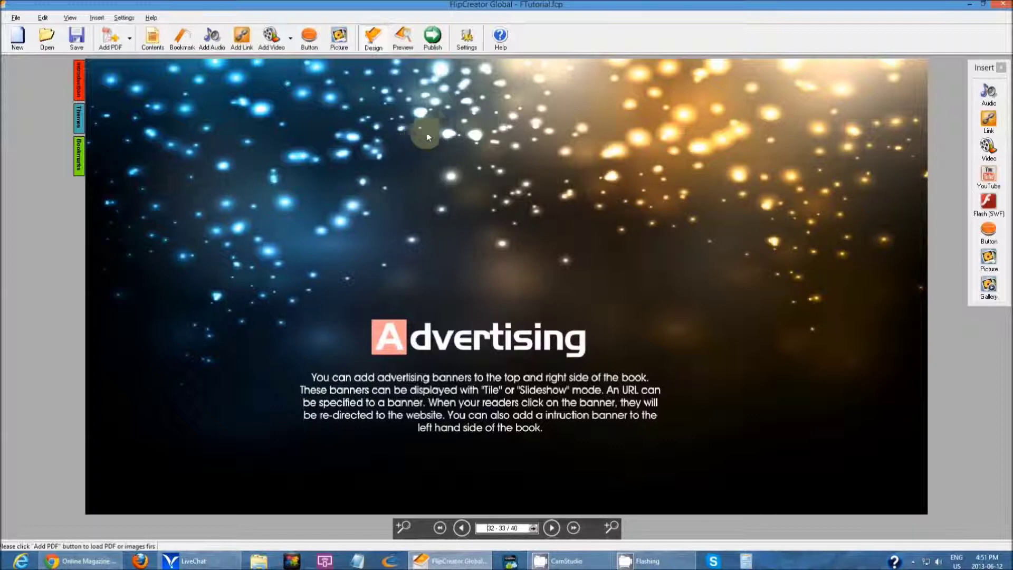
Enable the default introduction page as the book's side banner and apply it.
{"action": "left_click", "coordinate": [467, 41]}
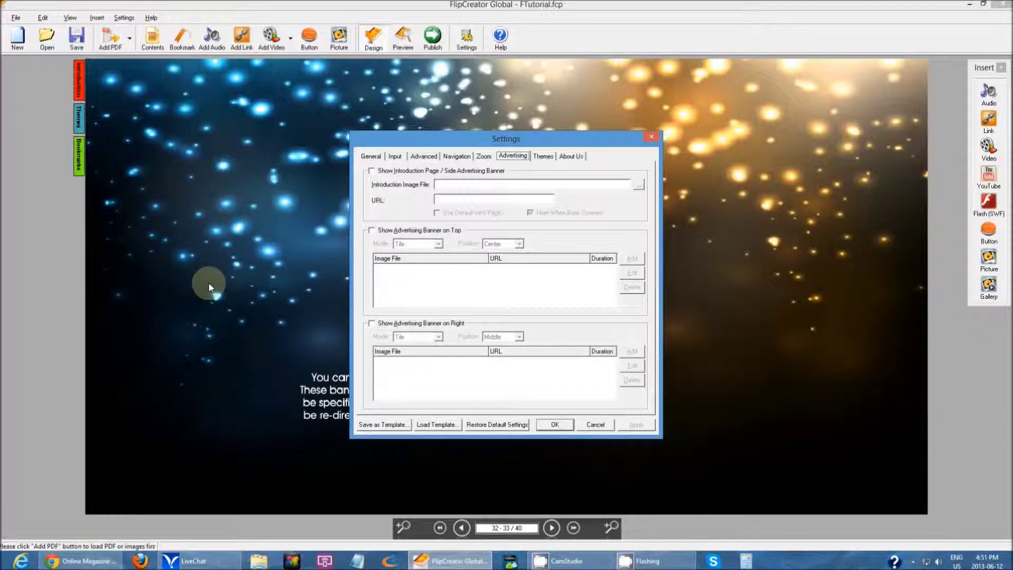
{"action": "left_click", "coordinate": [372, 170]}
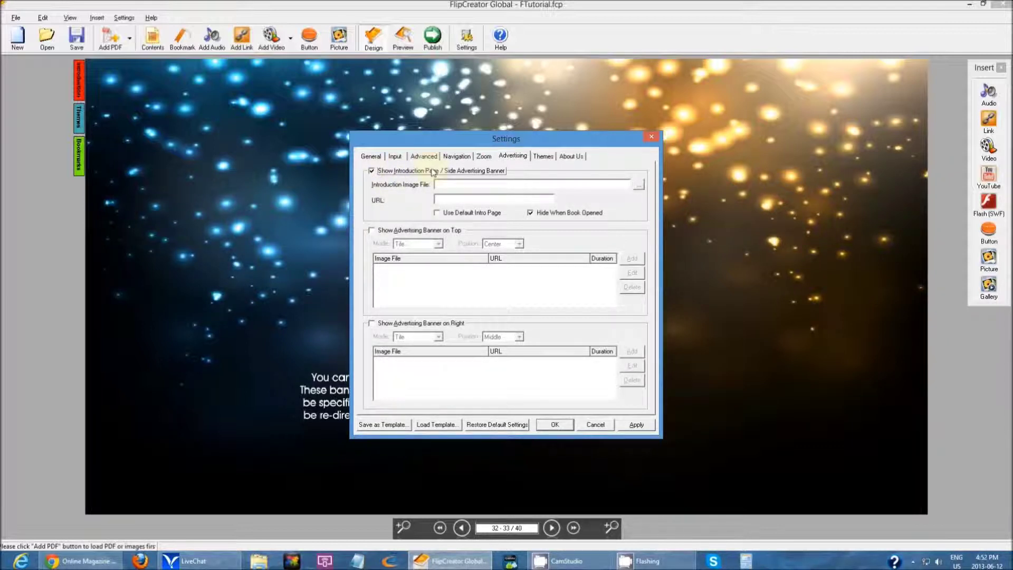
{"action": "left_click", "coordinate": [437, 213]}
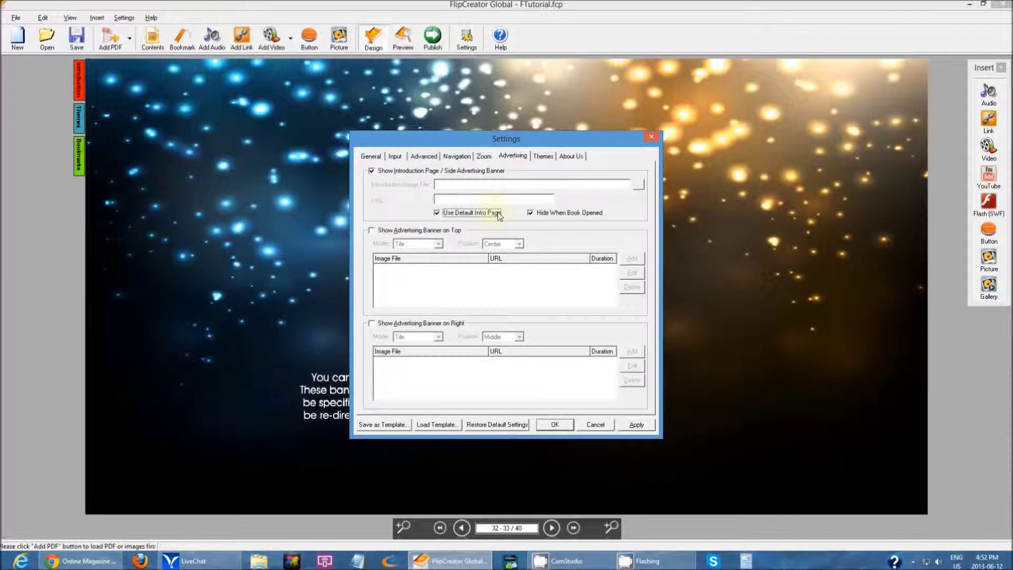
{"action": "left_click", "coordinate": [635, 428]}
Close the settings, preview the book briefly, and return to Design view.
{"action": "left_click", "coordinate": [557, 426]}
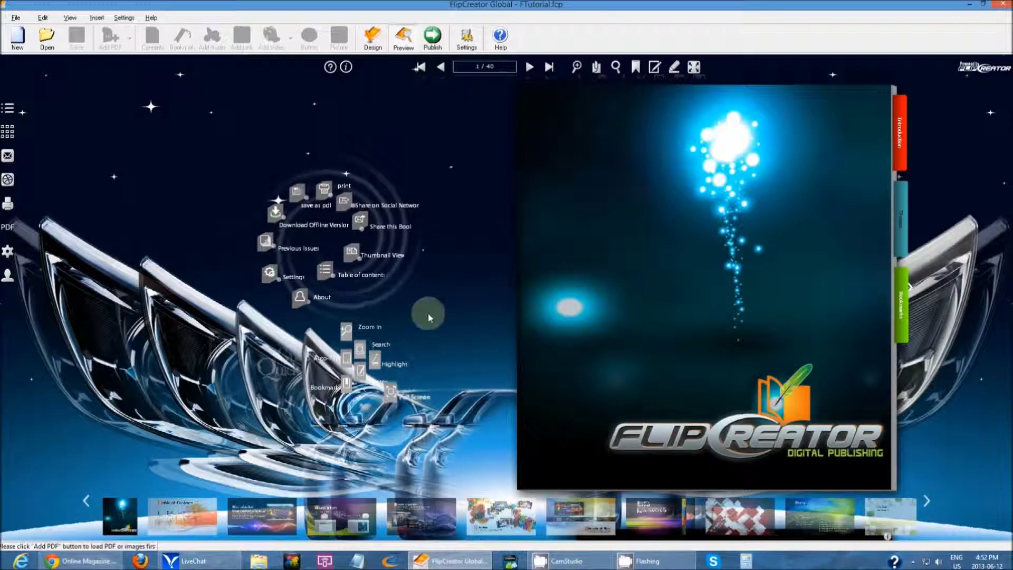
{"action": "left_click", "coordinate": [383, 51]}
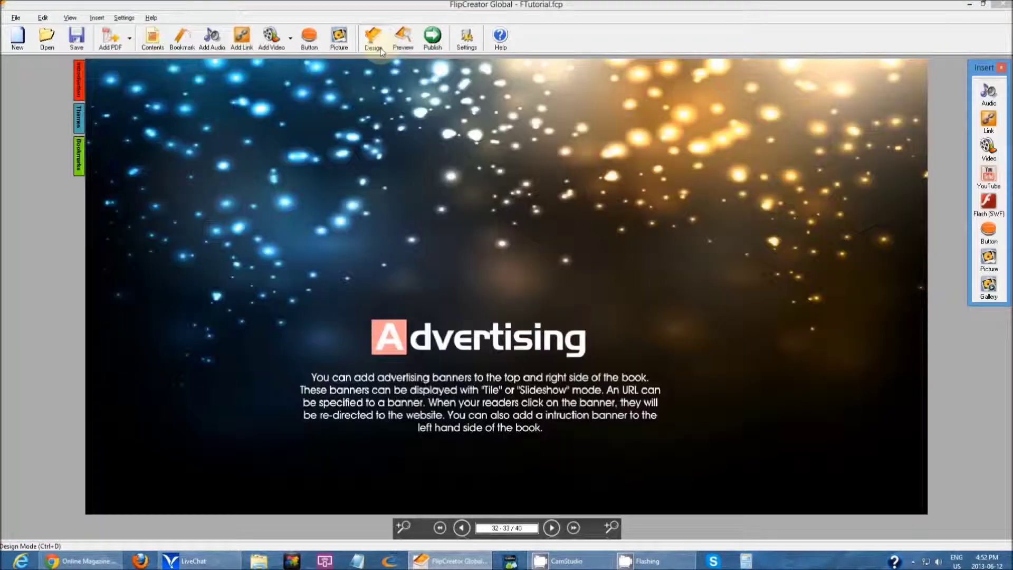
{"action": "left_click", "coordinate": [458, 49]}
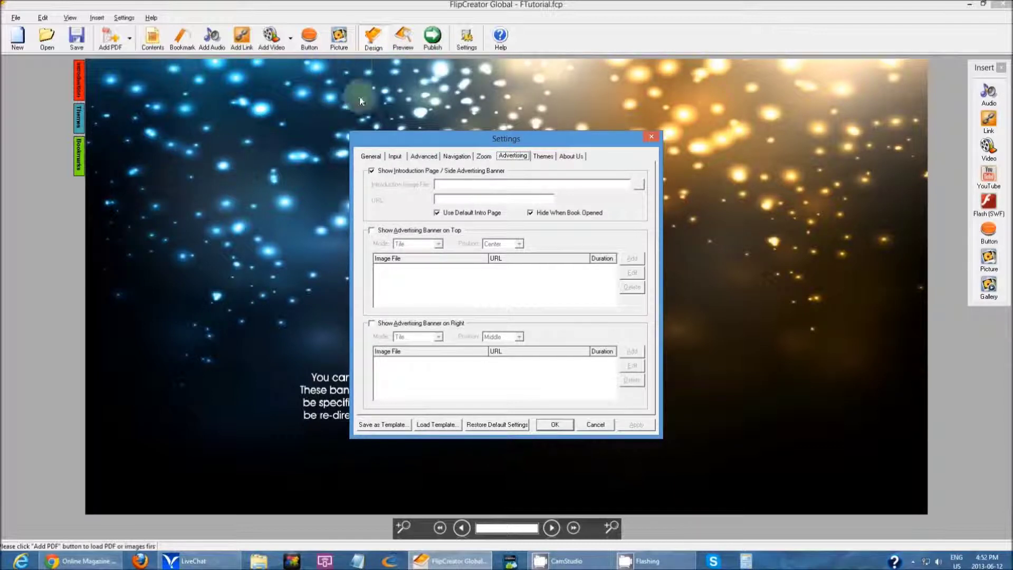
Turn on the top advertising banner, keeping Tile mode and Center position.
{"action": "left_click", "coordinate": [371, 230]}
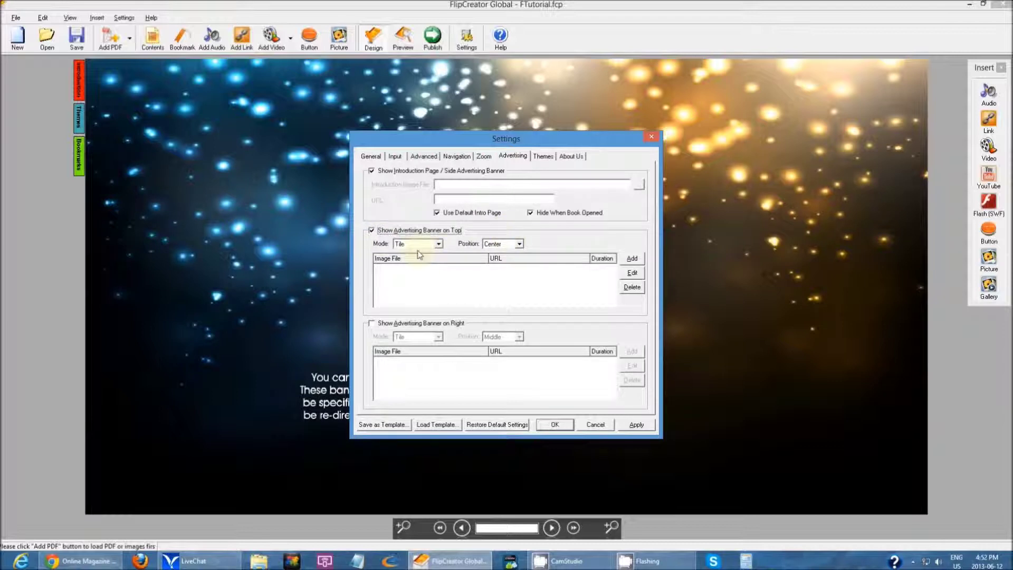
{"action": "left_click", "coordinate": [436, 245]}
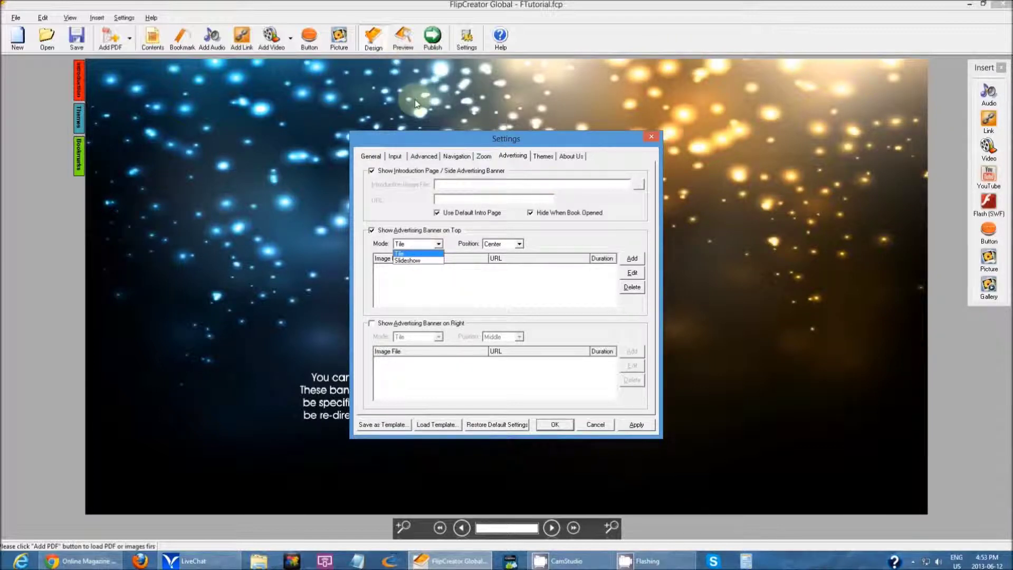
{"action": "left_click", "coordinate": [520, 245]}
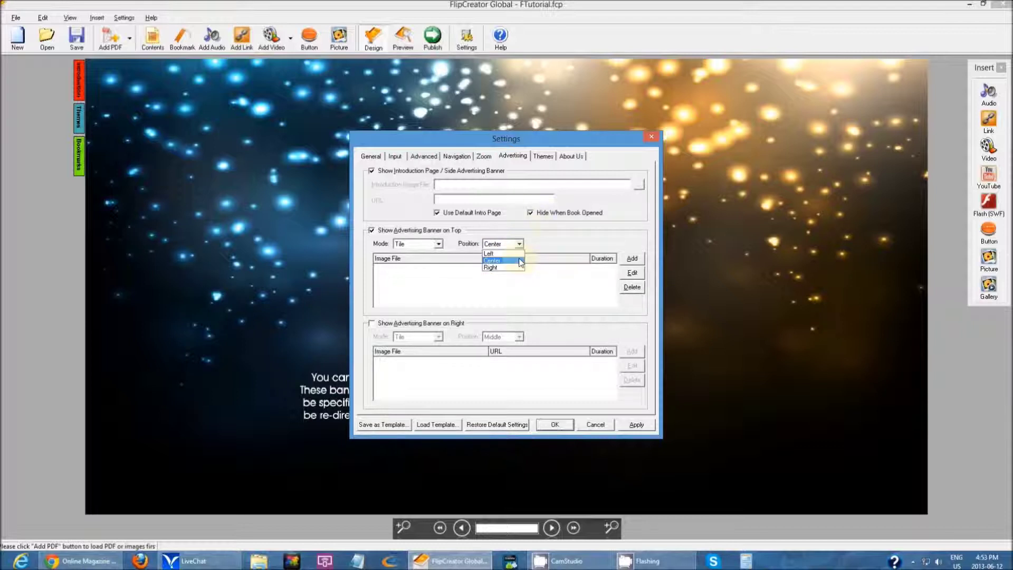
{"action": "left_click", "coordinate": [567, 247]}
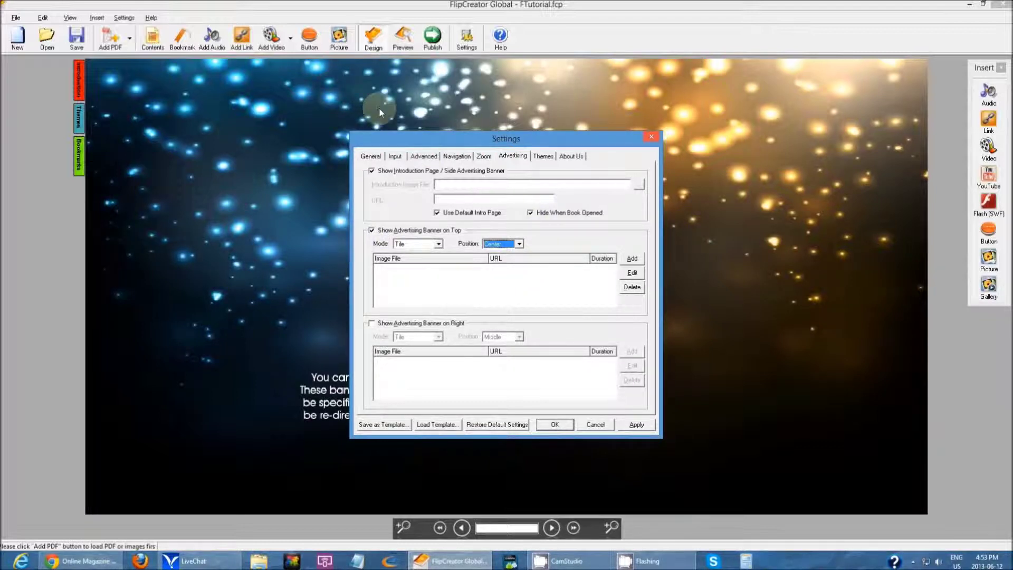
{"action": "left_click", "coordinate": [434, 278]}
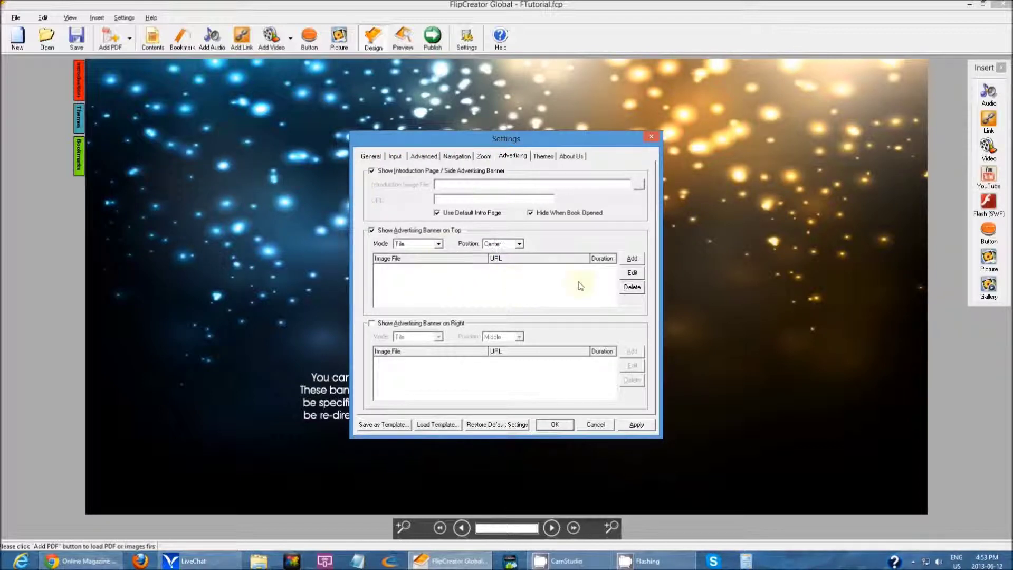
{"action": "left_click", "coordinate": [632, 261]}
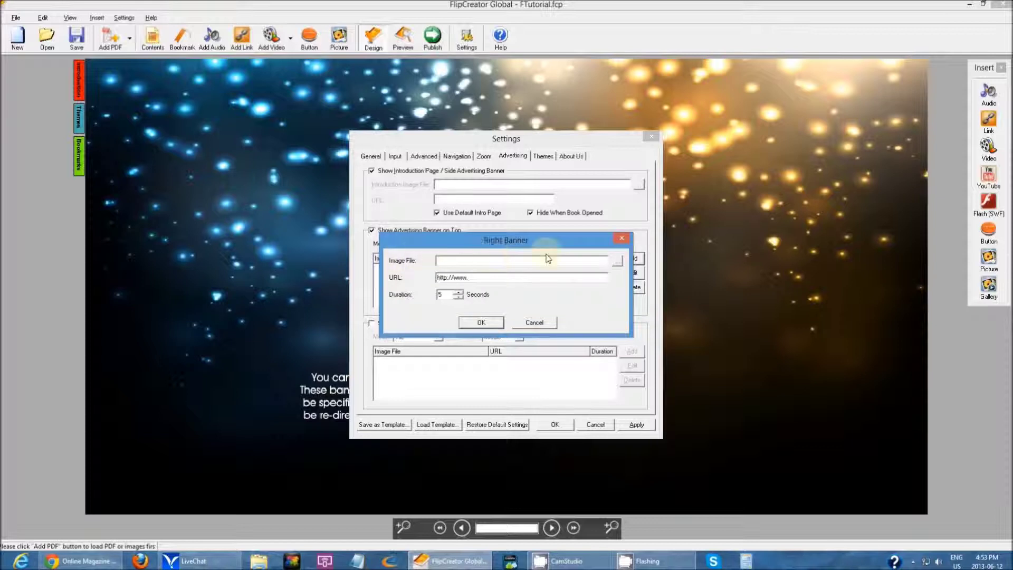
{"action": "left_click", "coordinate": [618, 260]}
{"action": "left_click", "coordinate": [416, 238]}
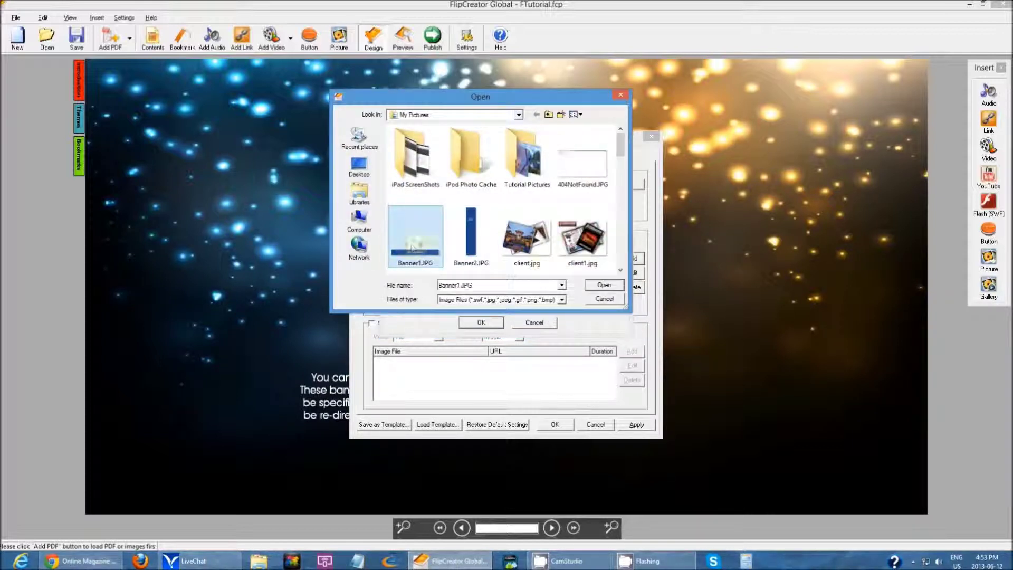
{"action": "left_click", "coordinate": [604, 284]}
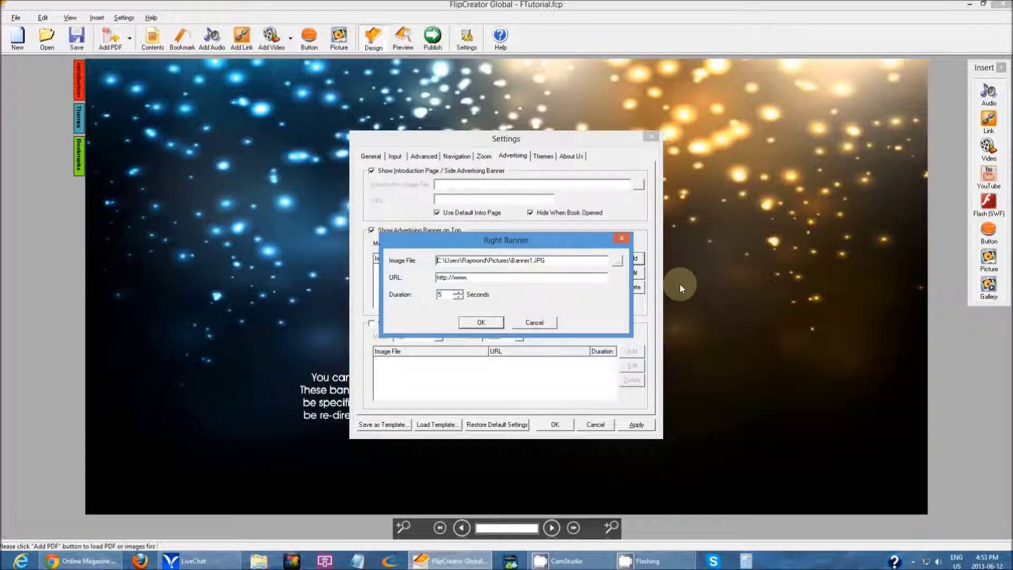
{"action": "left_click", "coordinate": [474, 277]}
{"action": "type", "text": "FlipCreator.net"}
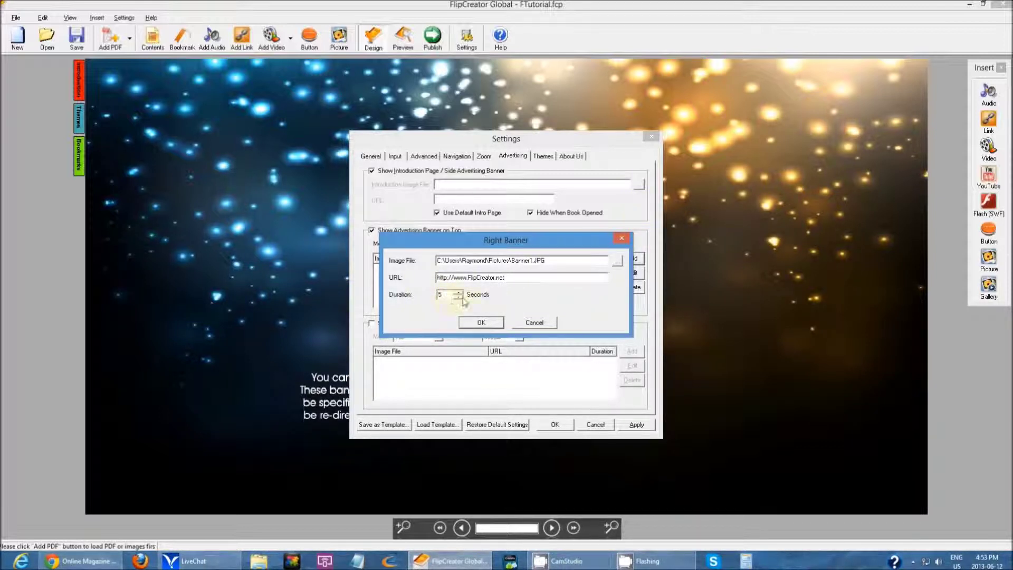
{"action": "left_click", "coordinate": [463, 298]}
{"action": "left_click", "coordinate": [459, 297]}
{"action": "left_click", "coordinate": [472, 325]}
{"action": "left_click", "coordinate": [480, 325]}
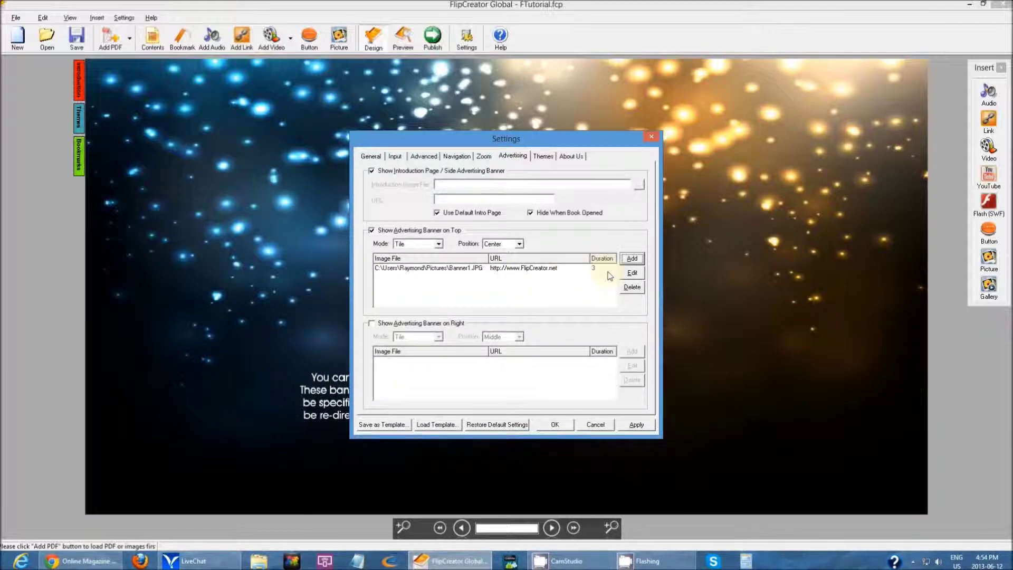
{"action": "left_click", "coordinate": [632, 259]}
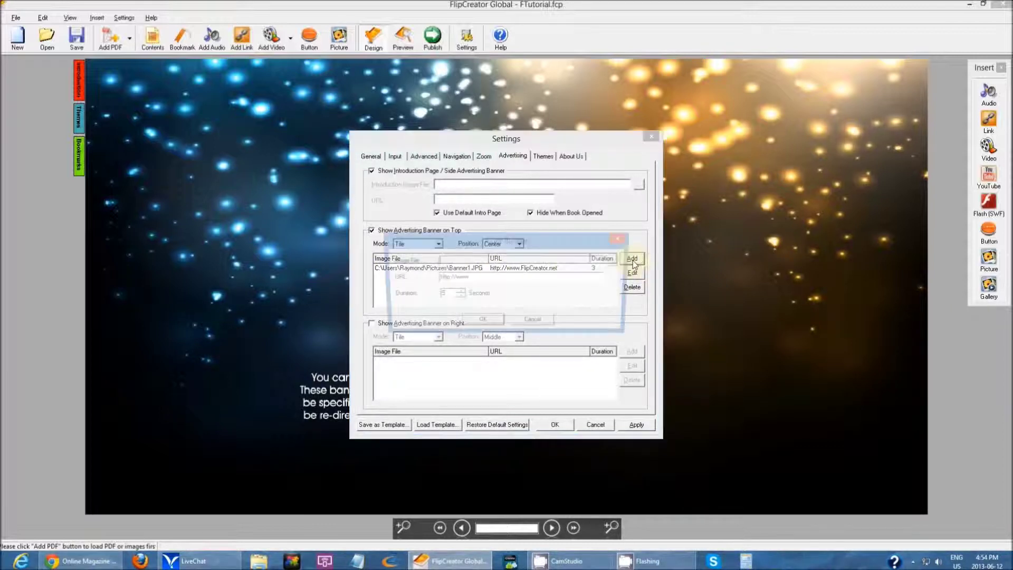
{"action": "left_click", "coordinate": [617, 263]}
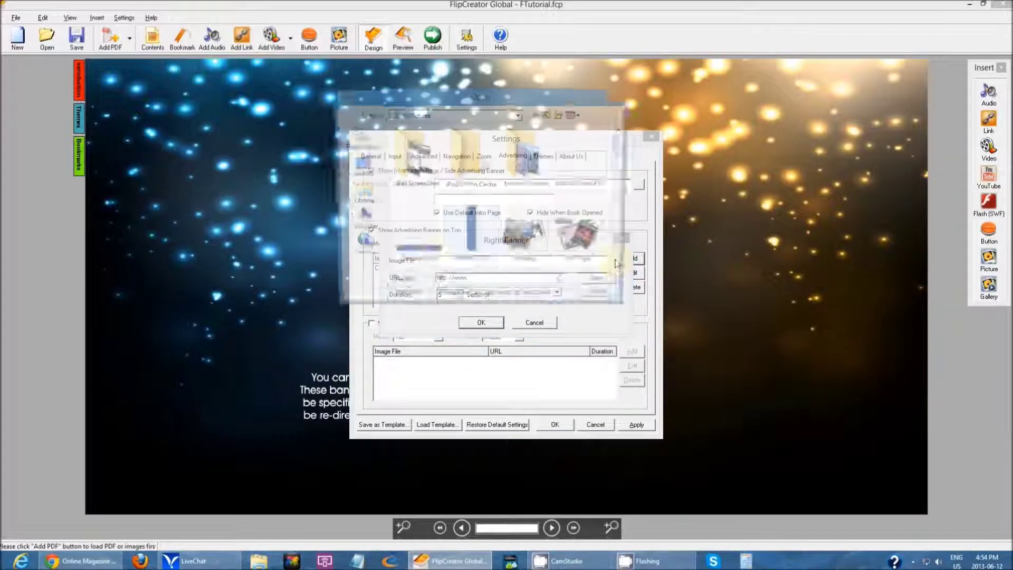
{"action": "left_click", "coordinate": [415, 238]}
{"action": "left_click", "coordinate": [603, 286]}
{"action": "type", "text": "Google.ca"}
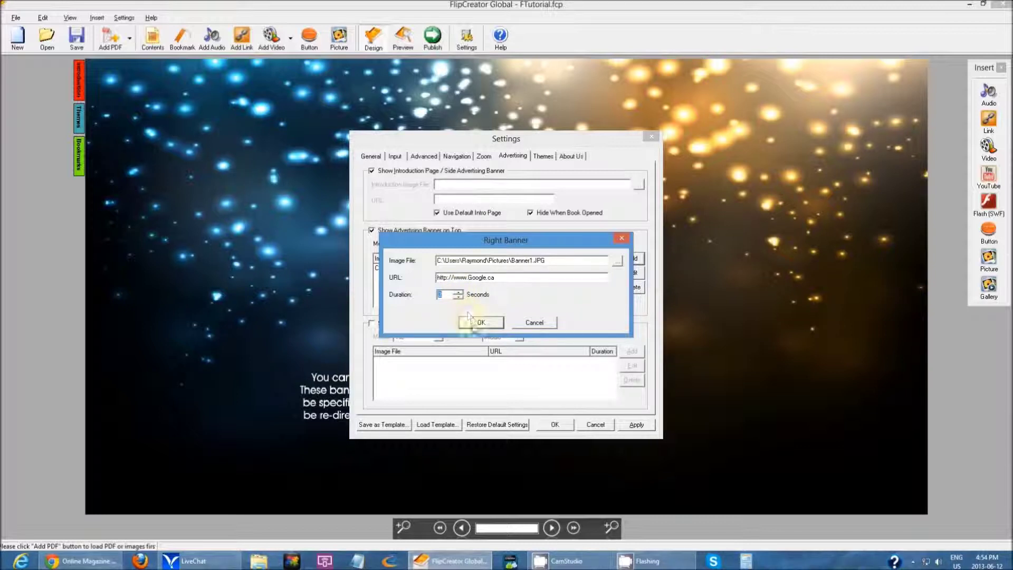
{"action": "left_click", "coordinate": [482, 323]}
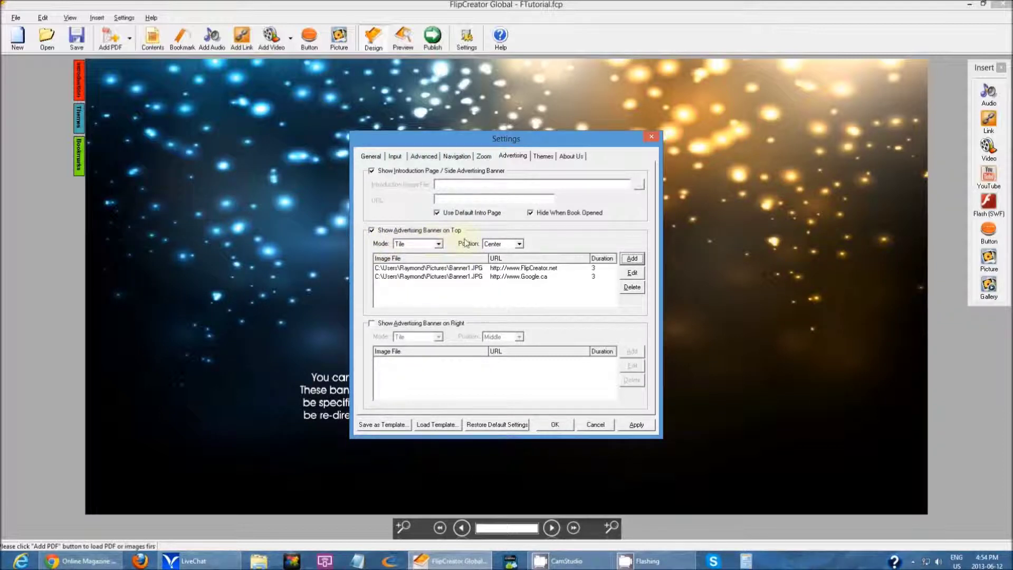
{"action": "left_click", "coordinate": [636, 425]}
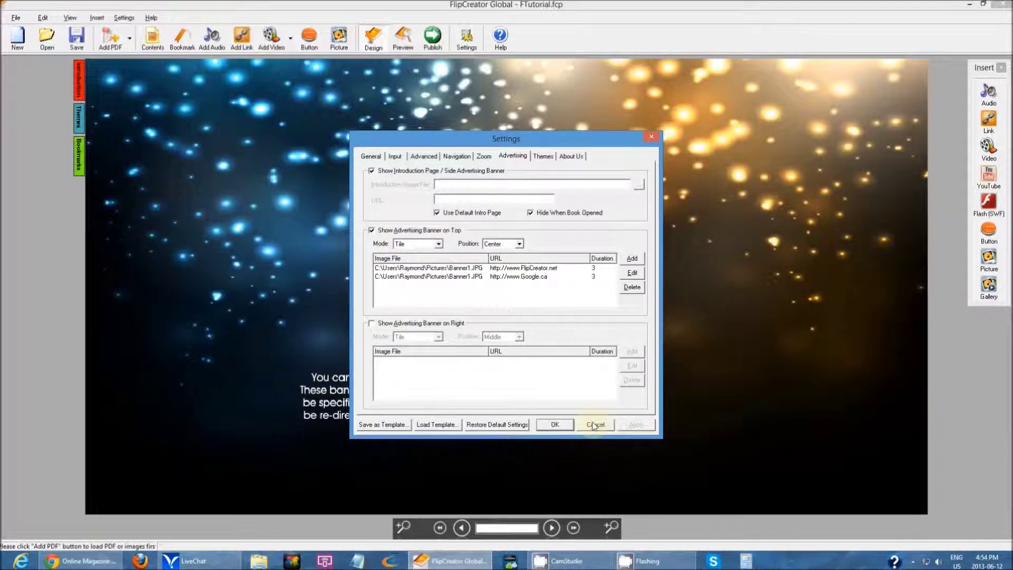
{"action": "left_click", "coordinate": [556, 426]}
Preview the book with two 468x60 banners tiled across the top.
{"action": "left_click", "coordinate": [403, 39]}
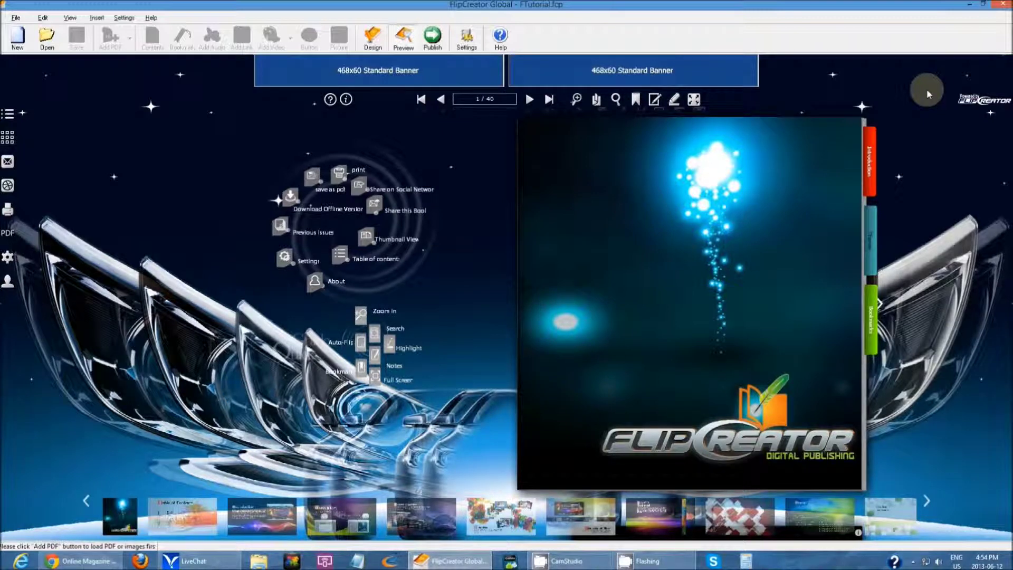
{"action": "left_click", "coordinate": [467, 37]}
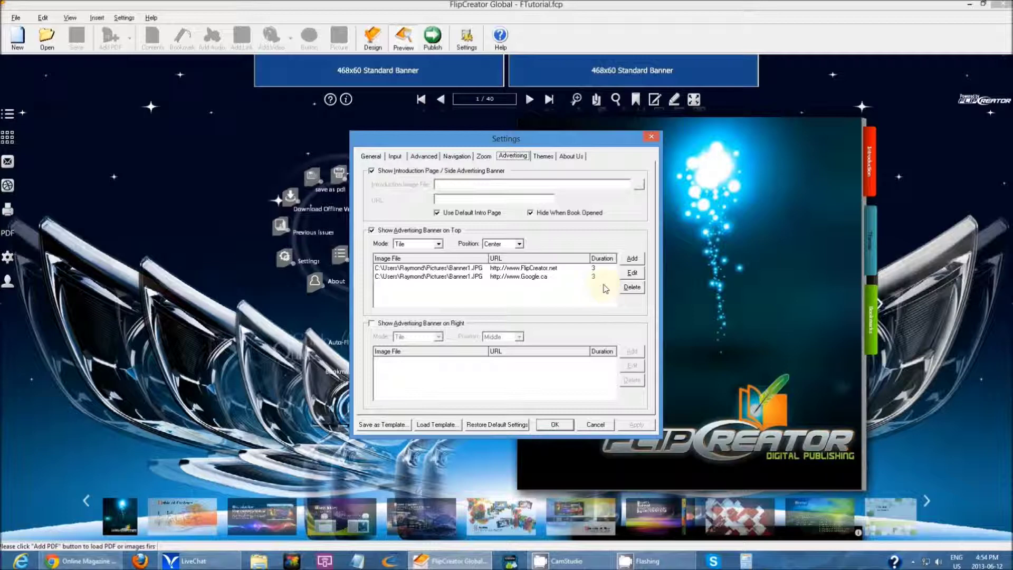
Return to Design view and change the top banner mode to Slideshow.
{"action": "left_click", "coordinate": [595, 424]}
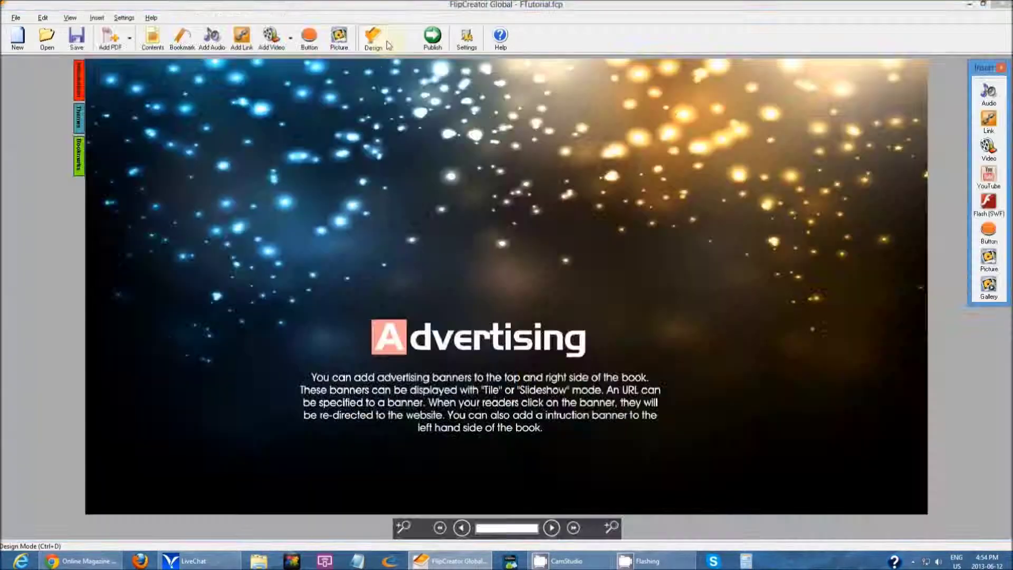
{"action": "left_click", "coordinate": [466, 37]}
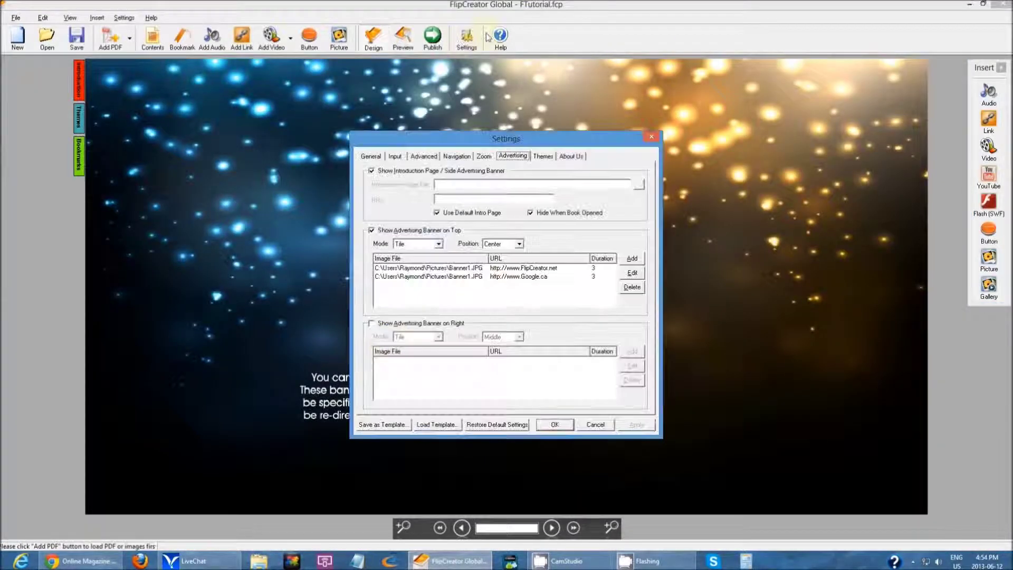
{"action": "left_click", "coordinate": [441, 296]}
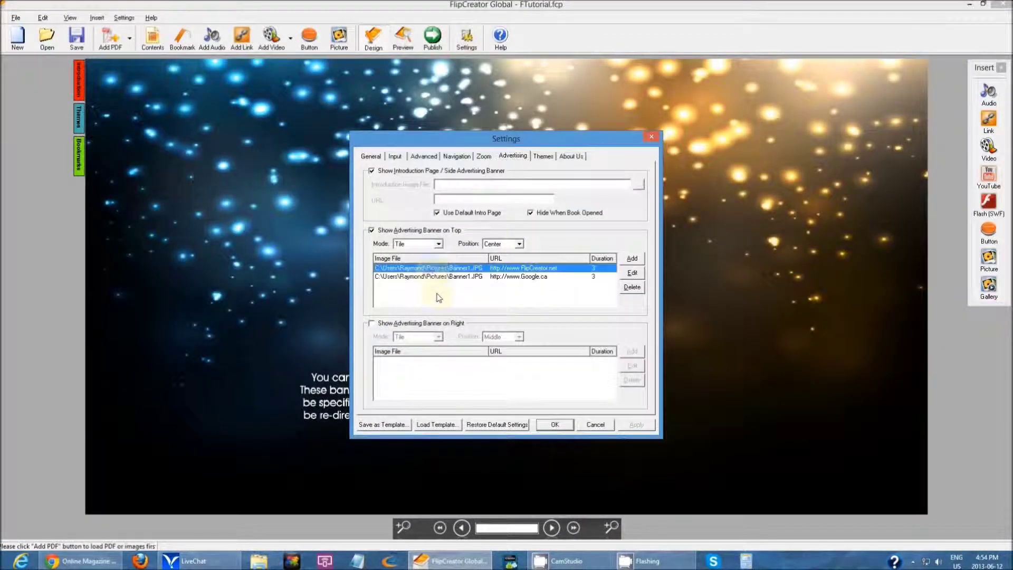
{"action": "left_click", "coordinate": [432, 248]}
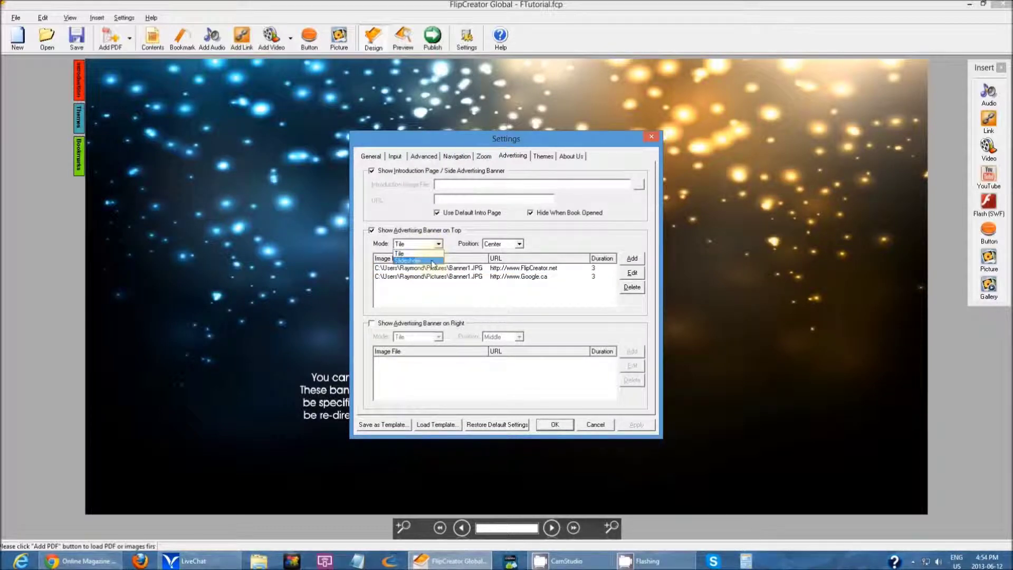
{"action": "left_click", "coordinate": [433, 264]}
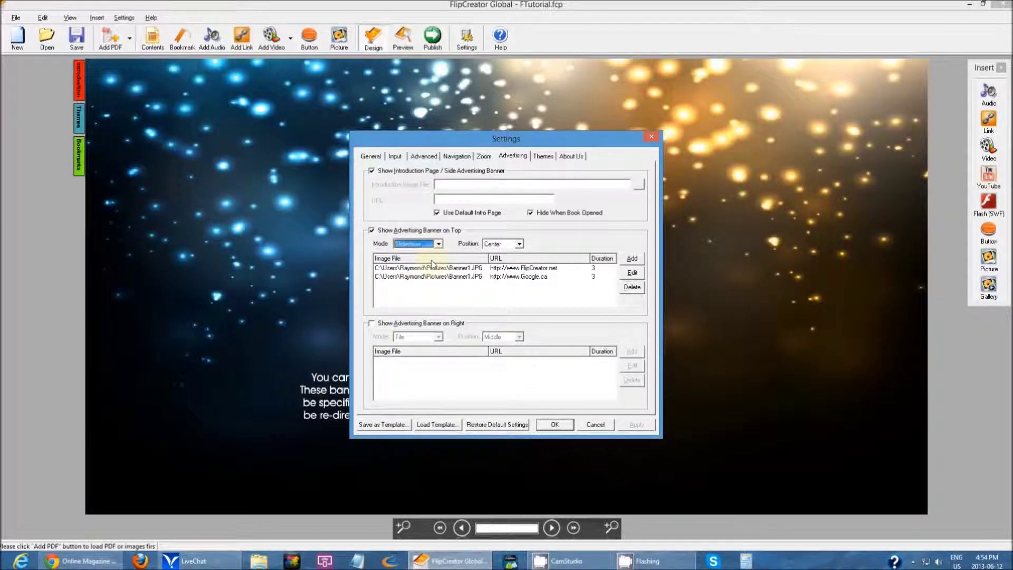
{"action": "left_click", "coordinate": [534, 306]}
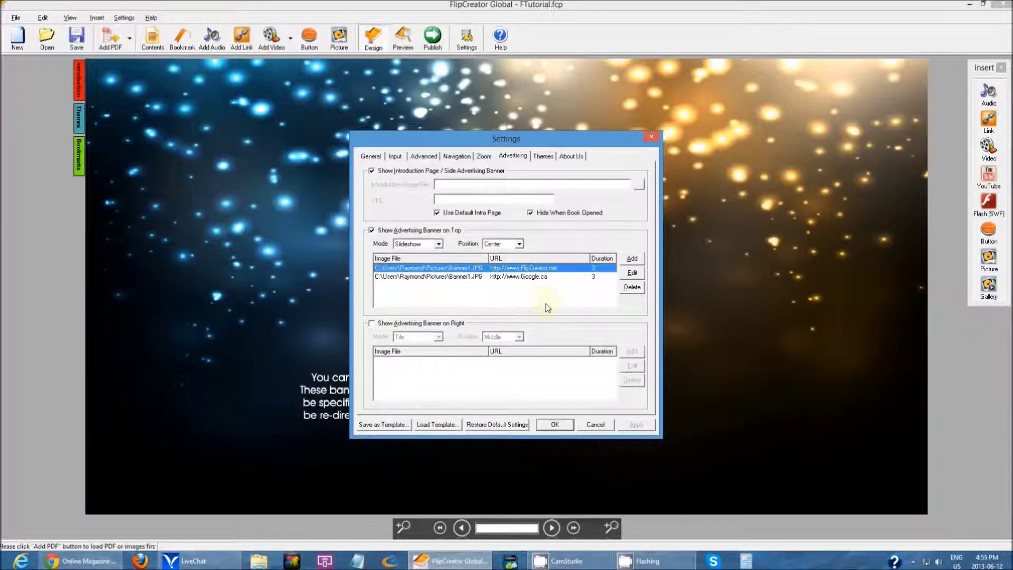
{"action": "left_click", "coordinate": [564, 426]}
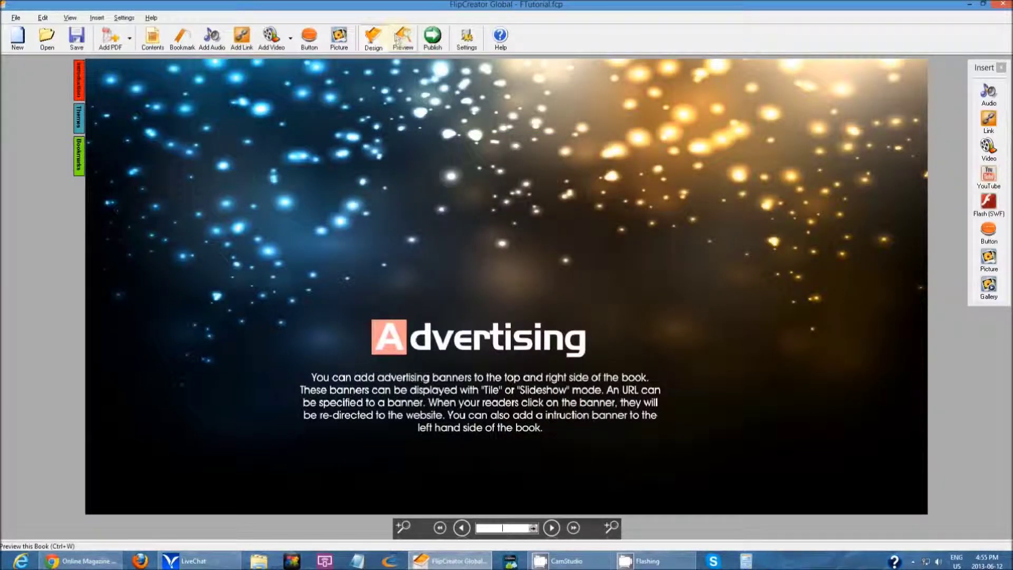
Preview the flipbook and test the rotating top banner's Google and FlipCreator links.
{"action": "left_click", "coordinate": [401, 39]}
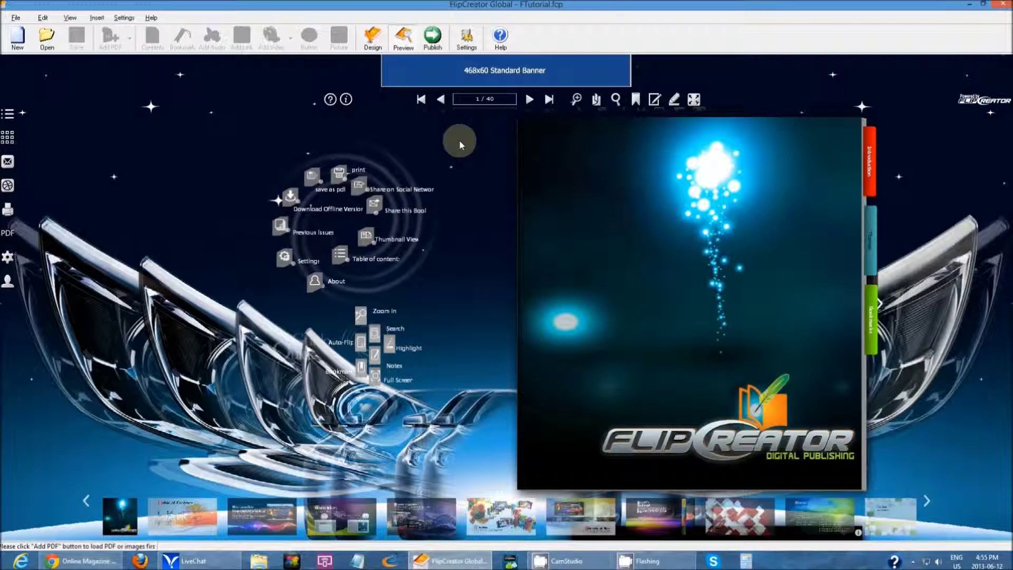
{"action": "left_click", "coordinate": [511, 77]}
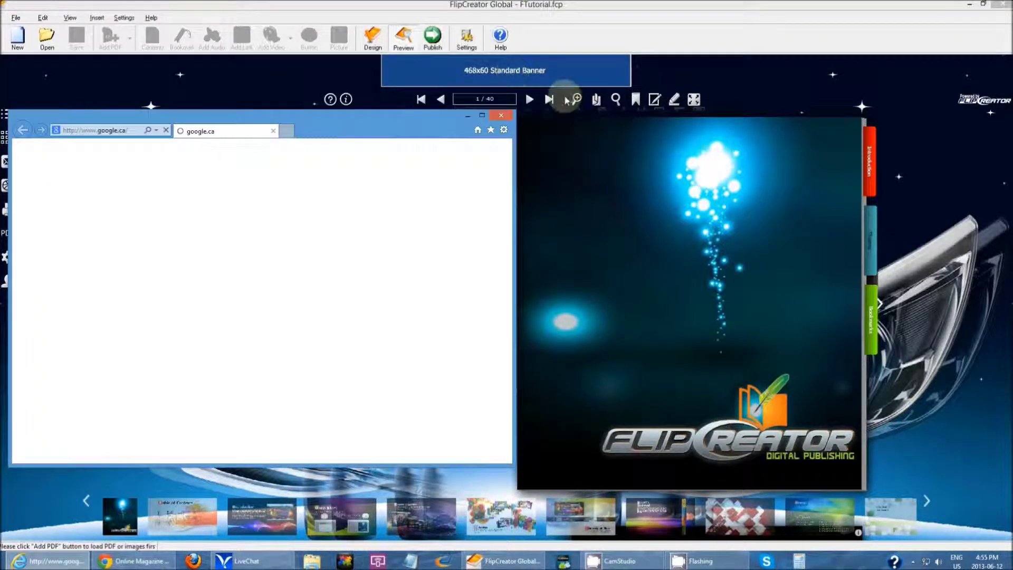
{"action": "left_click", "coordinate": [671, 5]}
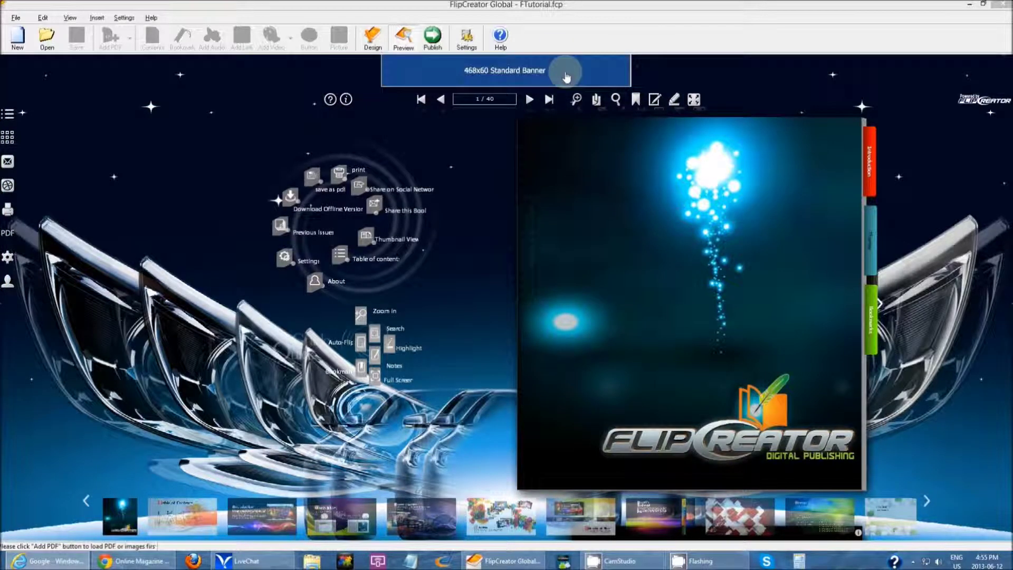
{"action": "left_click", "coordinate": [566, 76]}
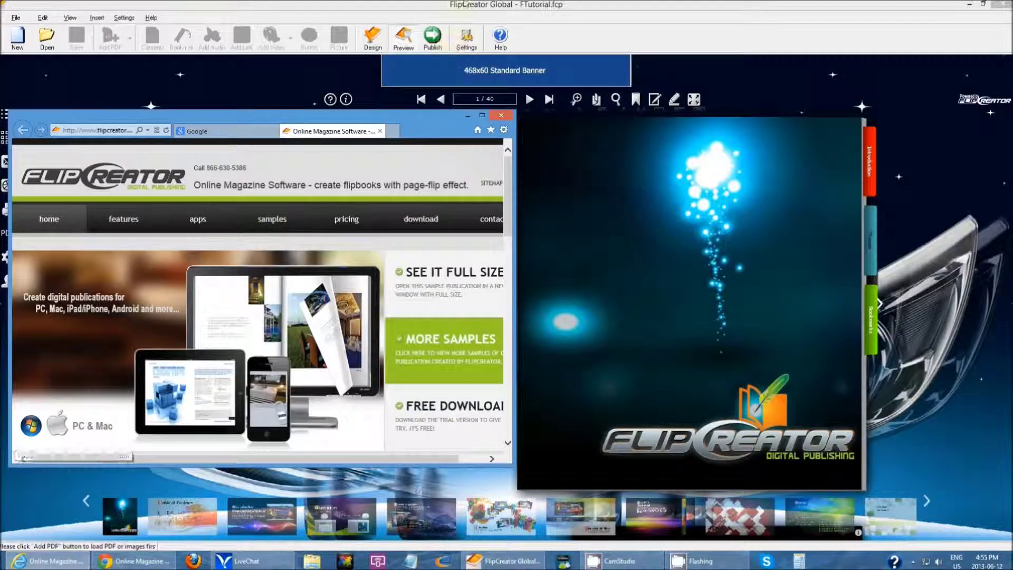
{"action": "left_click", "coordinate": [466, 4]}
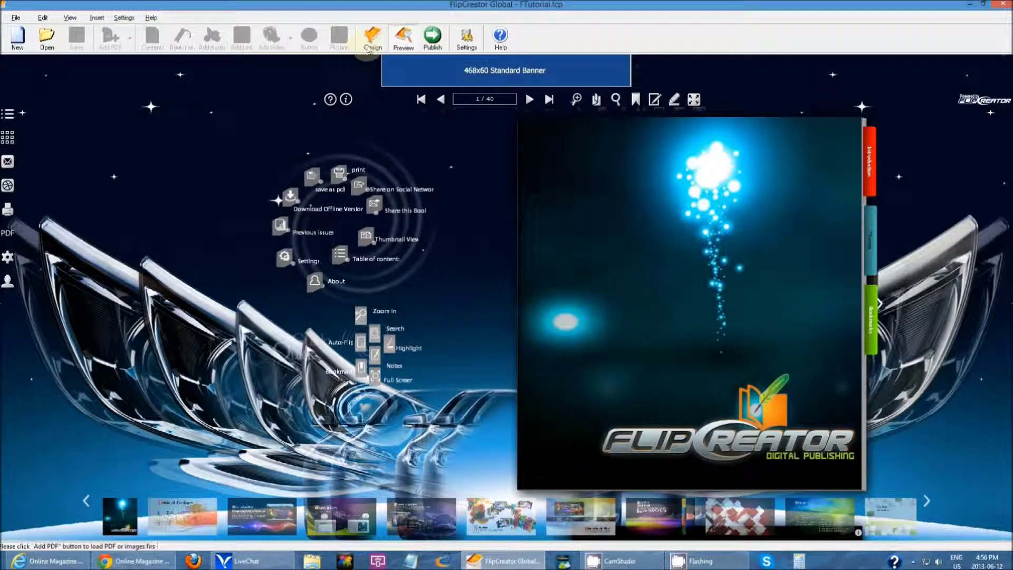
Enable the right-side advertising banner in Tile mode at Middle position.
{"action": "left_click", "coordinate": [388, 37]}
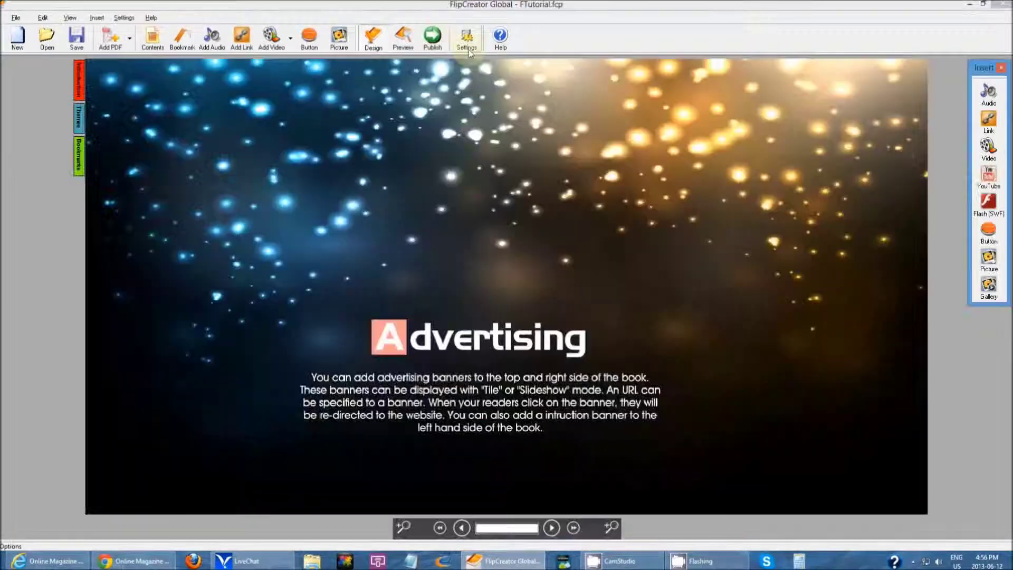
{"action": "left_click", "coordinate": [465, 40]}
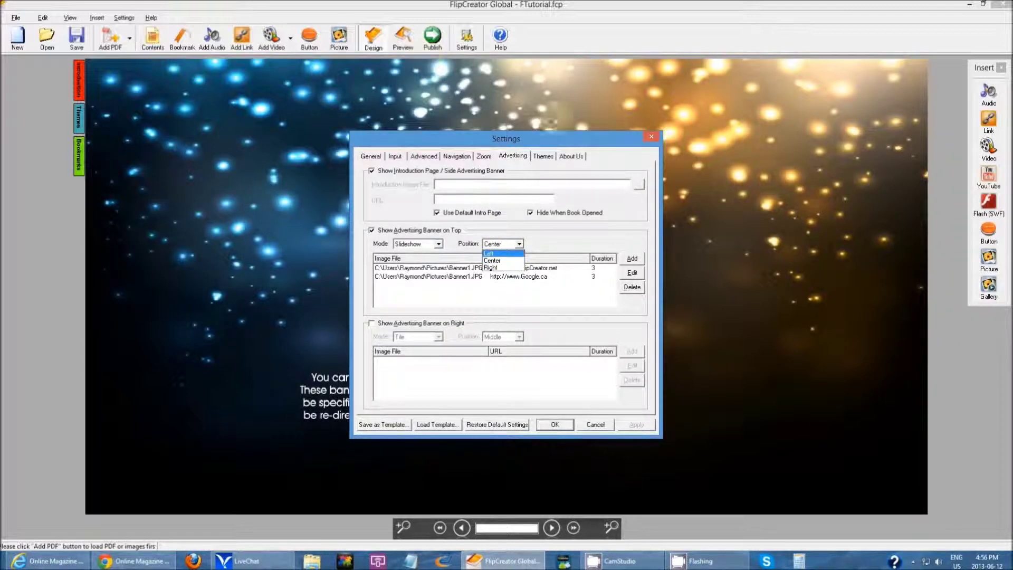
{"action": "left_click", "coordinate": [441, 301]}
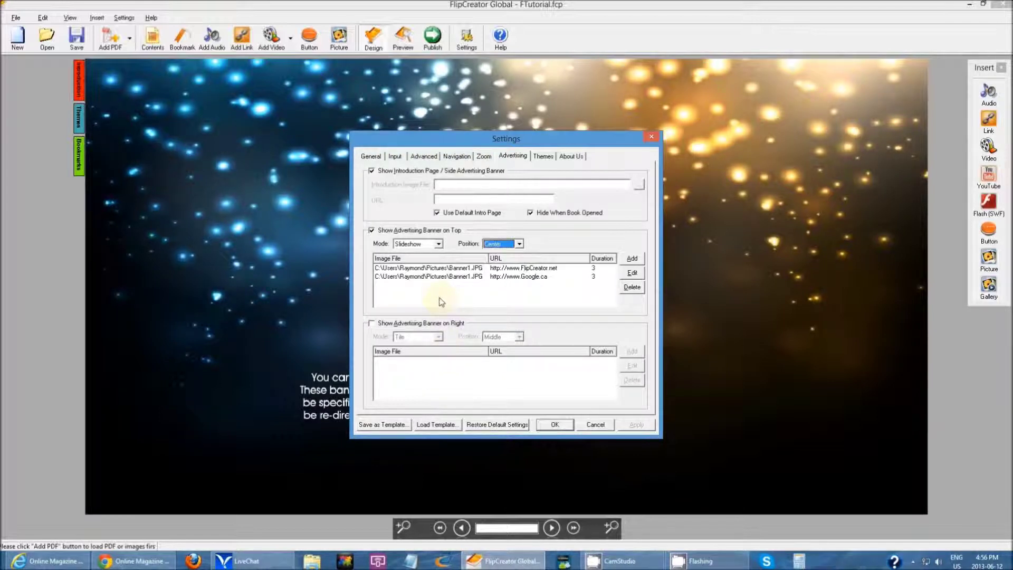
{"action": "left_click", "coordinate": [372, 324]}
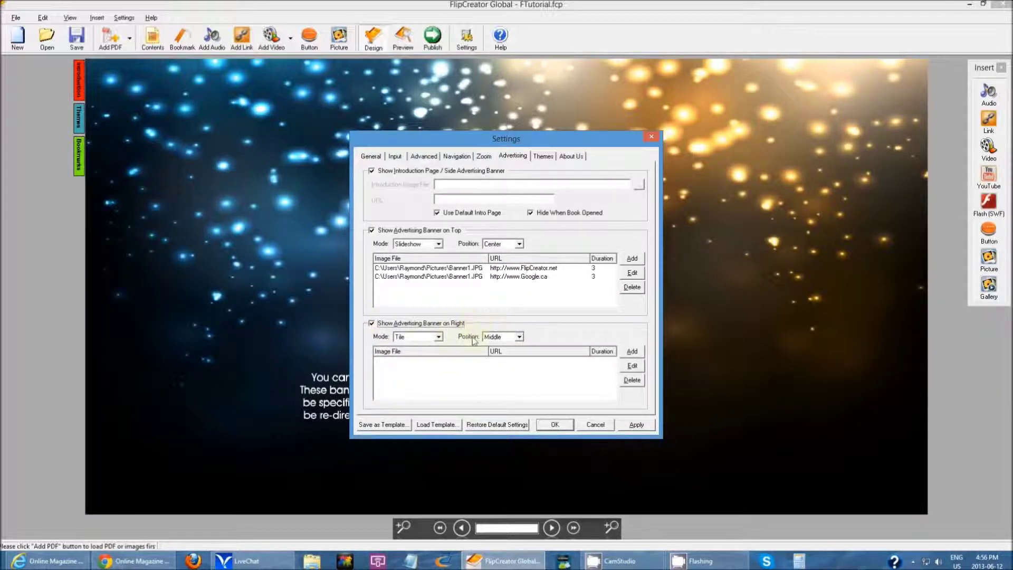
{"action": "left_click", "coordinate": [508, 338]}
{"action": "left_click", "coordinate": [508, 340]}
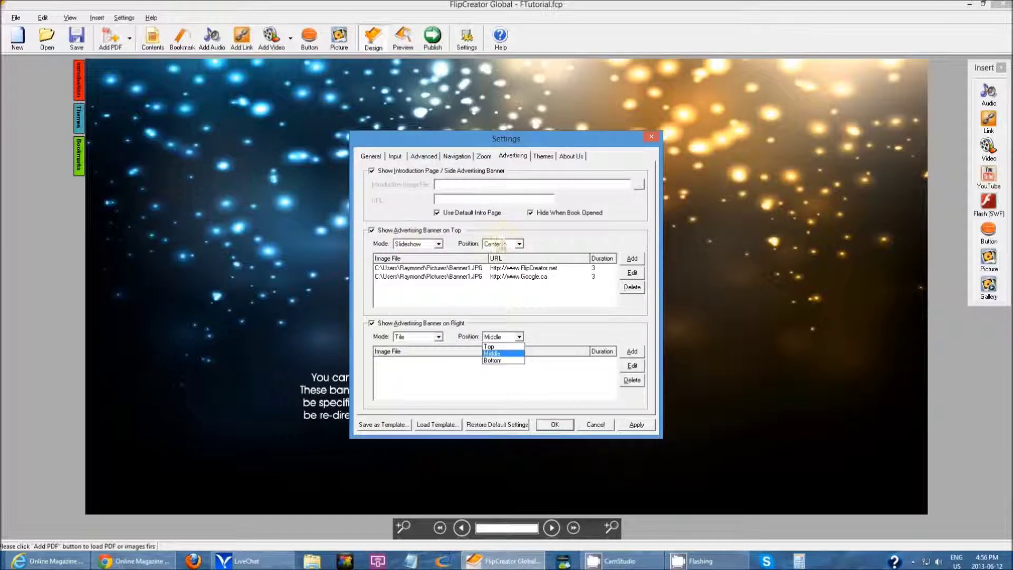
{"action": "left_click", "coordinate": [428, 339]}
{"action": "left_click", "coordinate": [428, 339]}
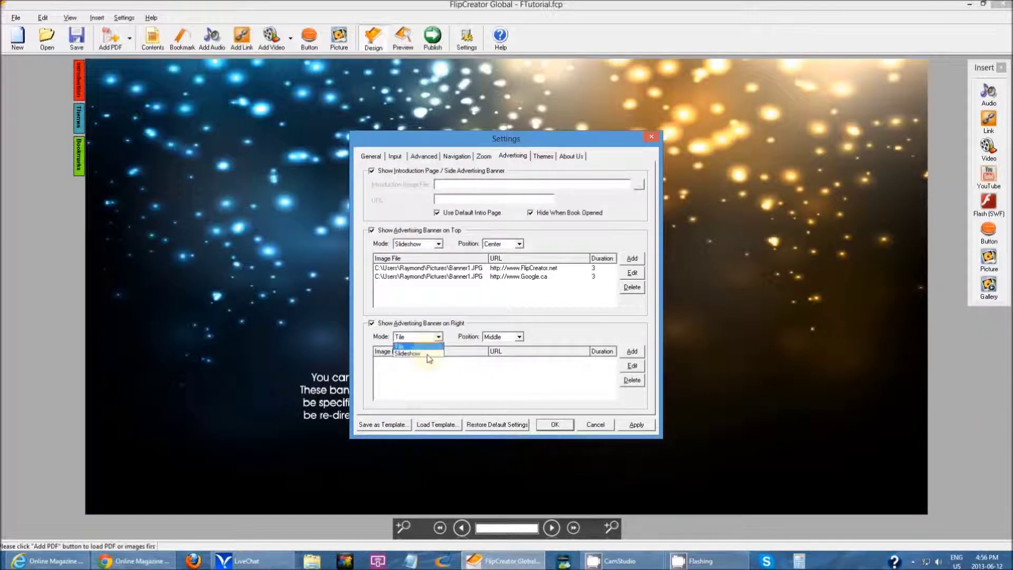
{"action": "left_click", "coordinate": [428, 358]}
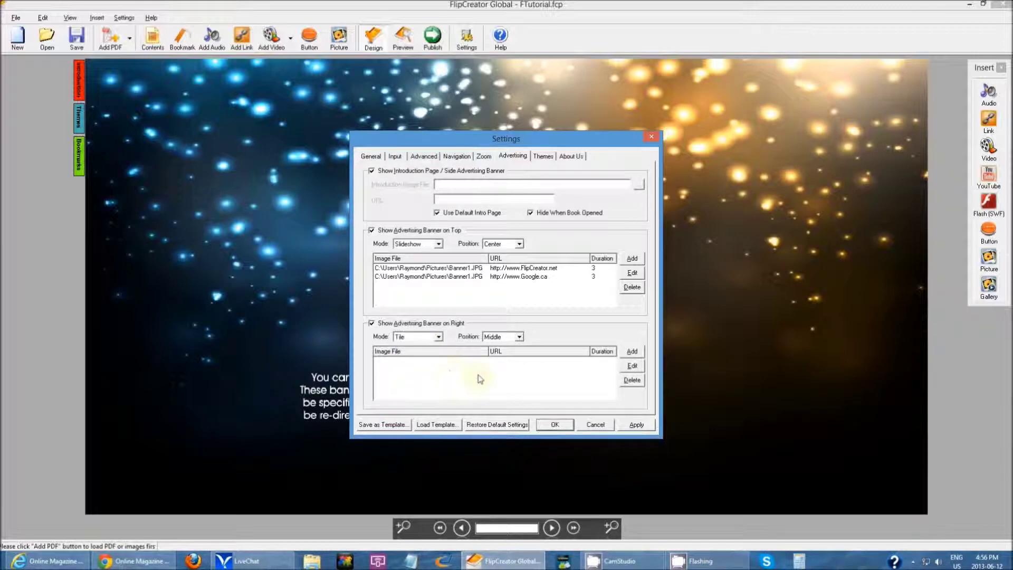
Add Banner2.JPG to the right banner list and apply the settings.
{"action": "left_click", "coordinate": [634, 351]}
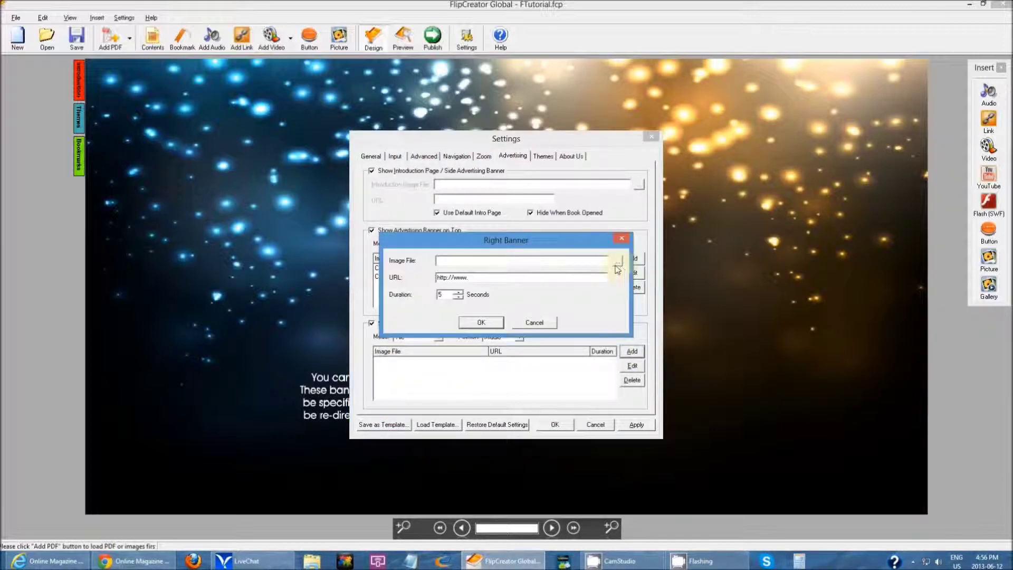
{"action": "left_click", "coordinate": [617, 263]}
{"action": "left_click", "coordinate": [471, 233]}
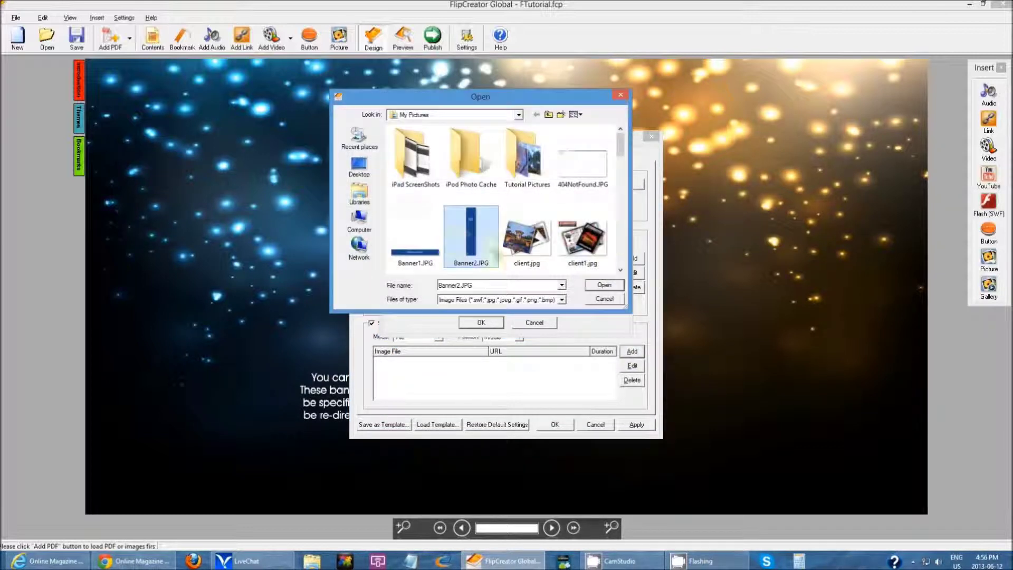
{"action": "left_click", "coordinate": [606, 286]}
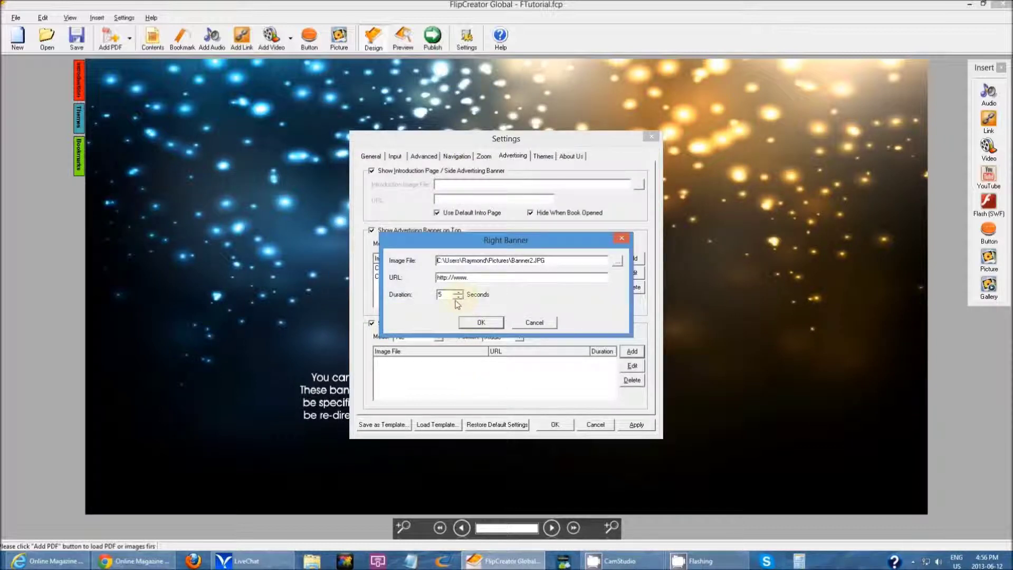
{"action": "left_click", "coordinate": [482, 323]}
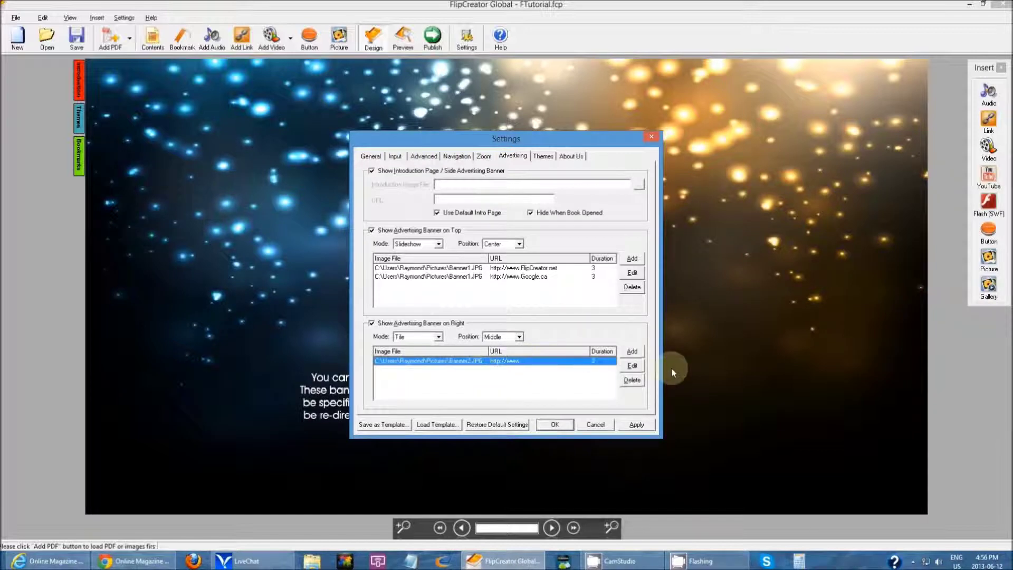
{"action": "left_click", "coordinate": [633, 425]}
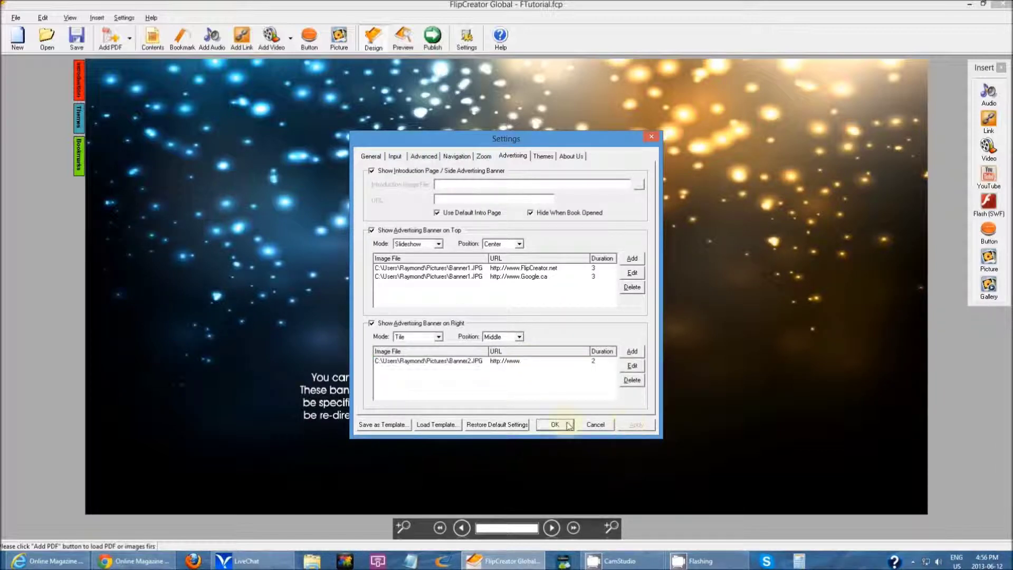